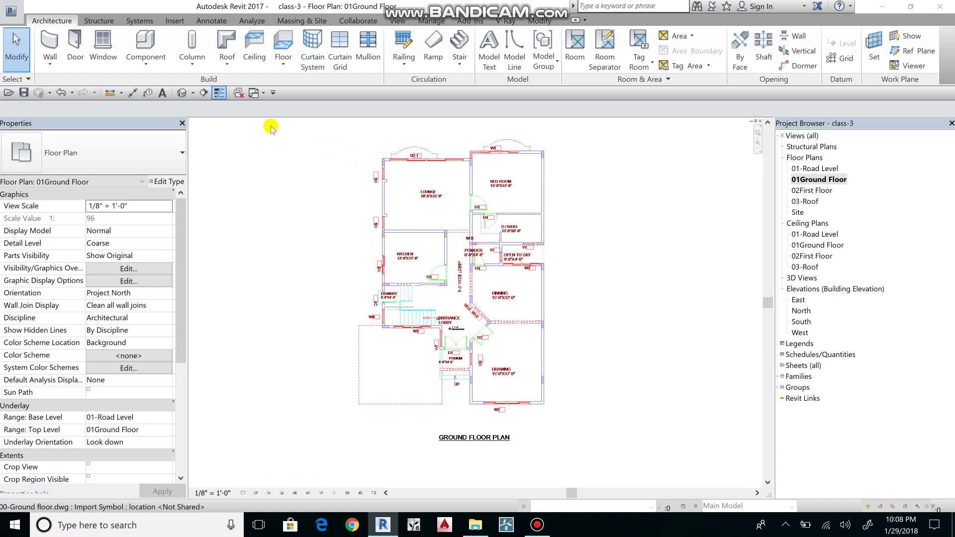
Step: Close all hidden background views and open the 01Ground Floor plan
click(240, 93)
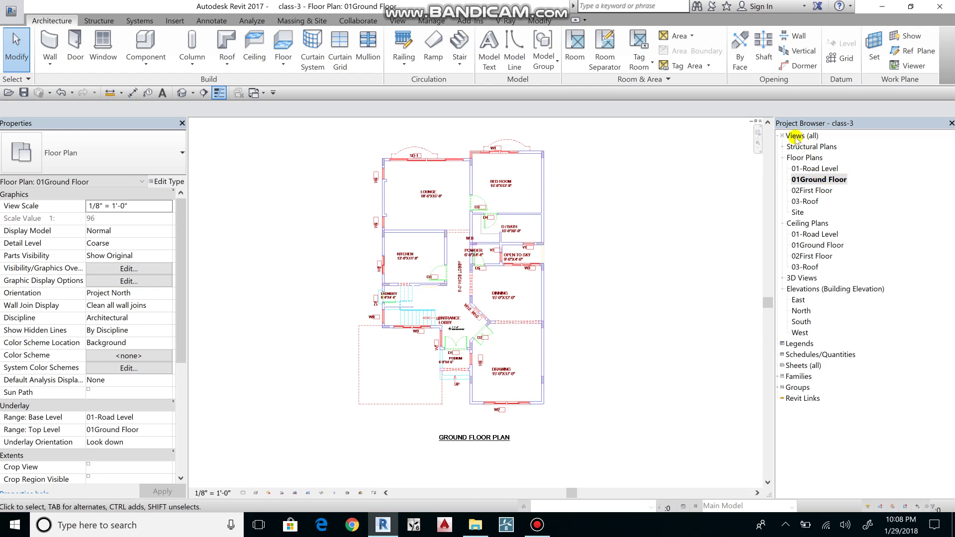
double_click(815, 182)
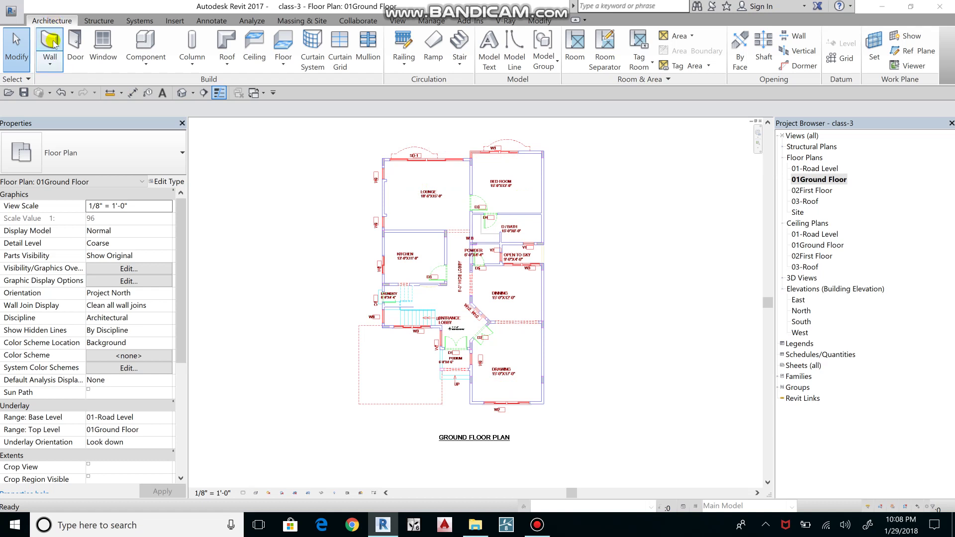
Step: Create a Model In-Place element in the Floors category named 'Ground Floor'
click(155, 70)
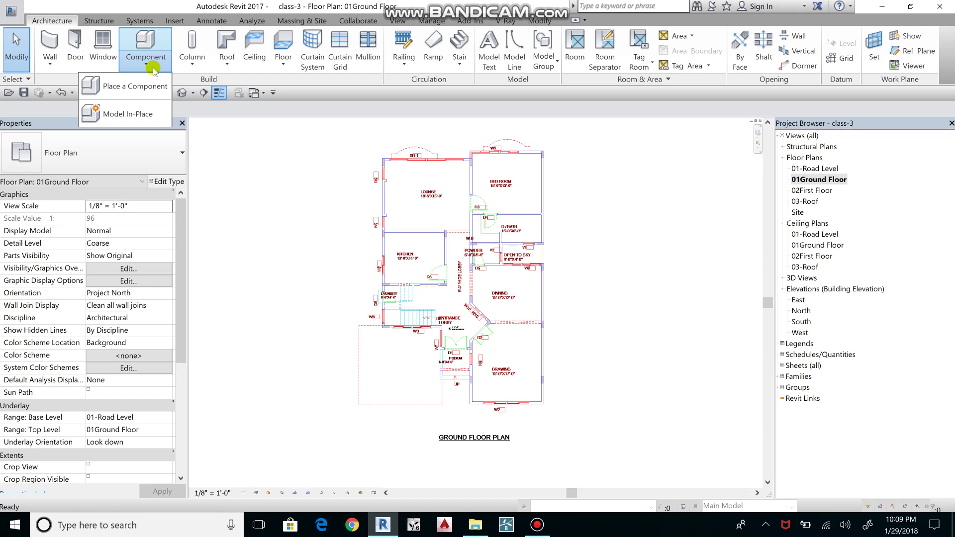
click(136, 112)
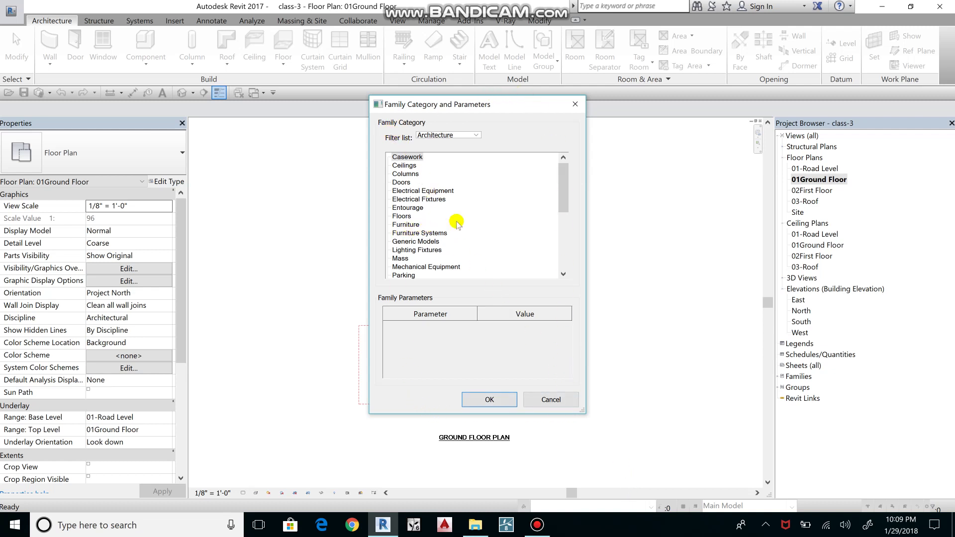
mouse_move(560, 187)
mouse_down()
mouse_move(562, 237)
mouse_move(560, 188)
mouse_up()
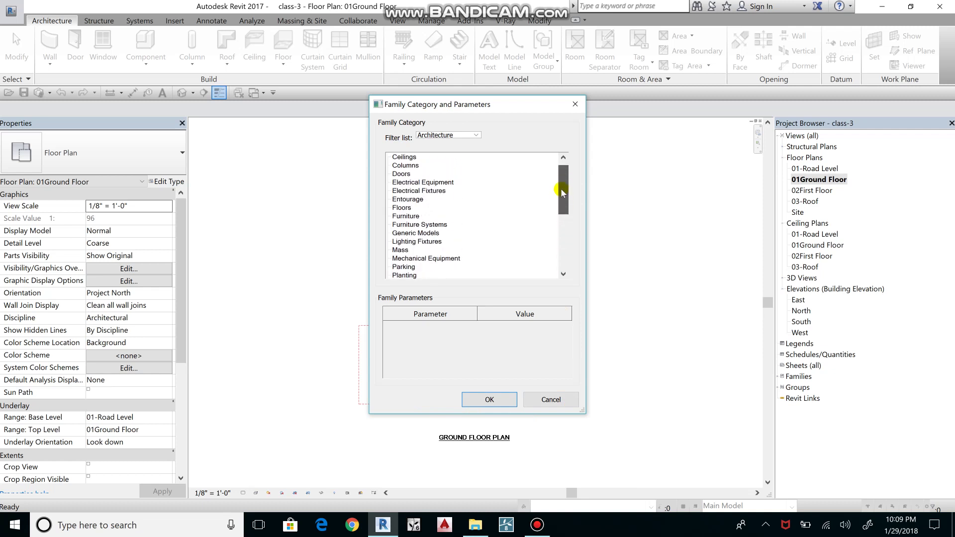
click(401, 207)
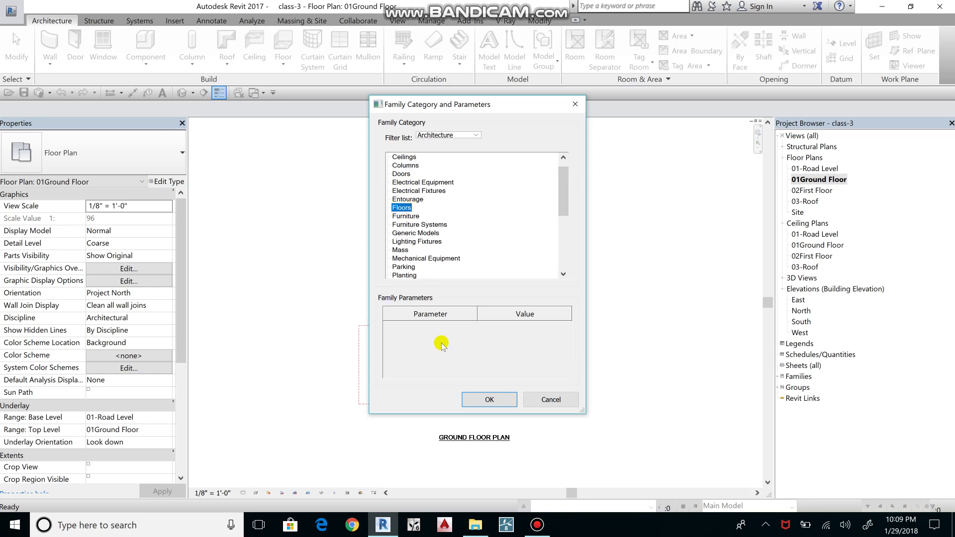
click(467, 401)
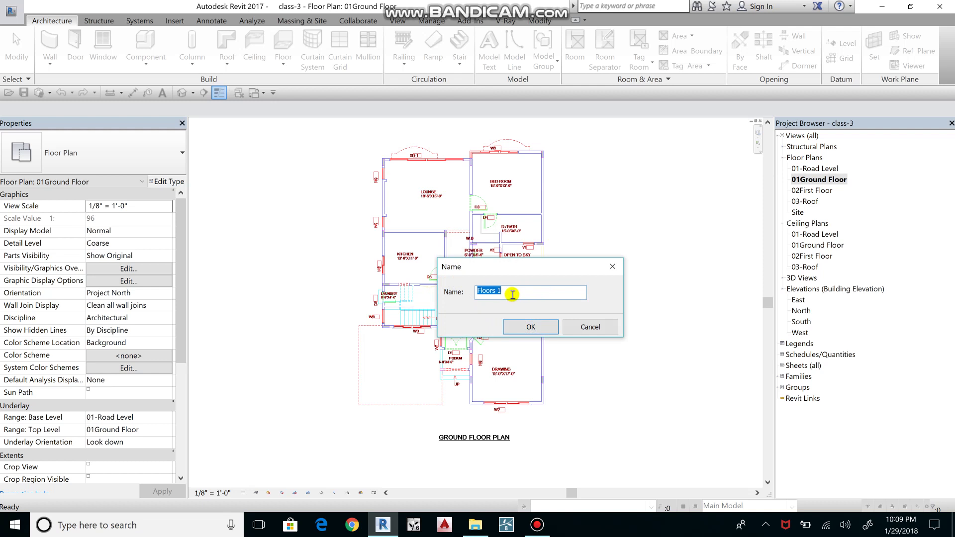
text(Ground)
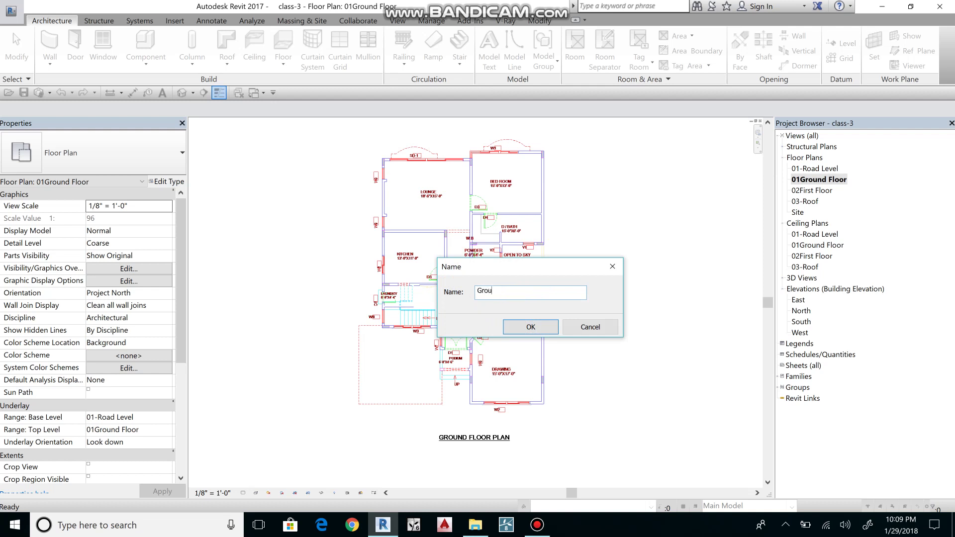
click(545, 324)
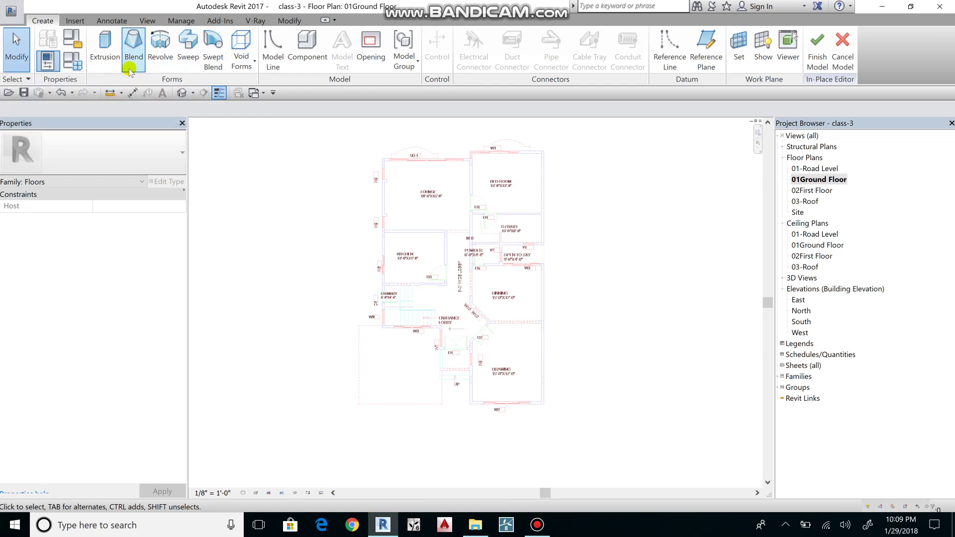
Step: Enter Create Extrusion sketch mode for the Ground Floor in-place element
click(105, 59)
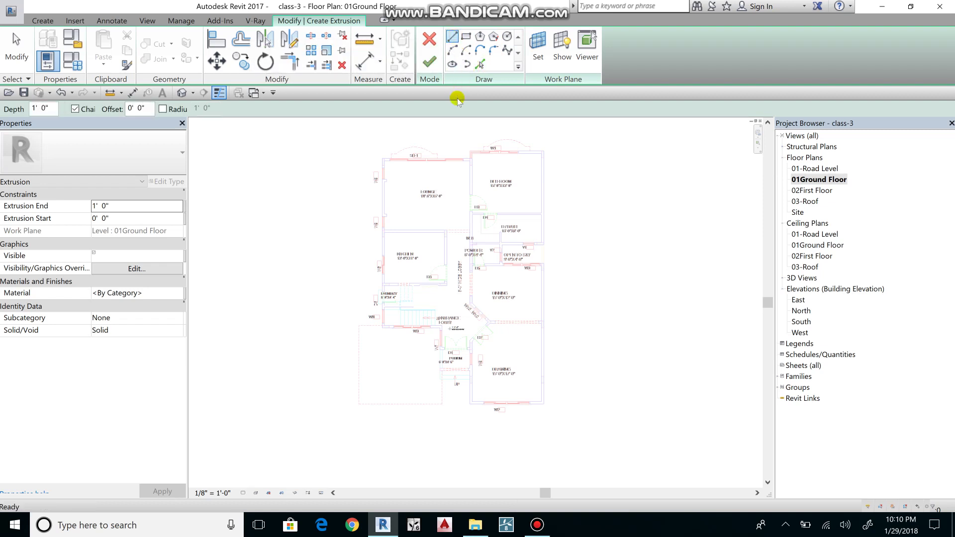
Step: Sketch the outline from the top-right wall corner around the OPEN TO SKY area
scroll(497, 144, up, 3)
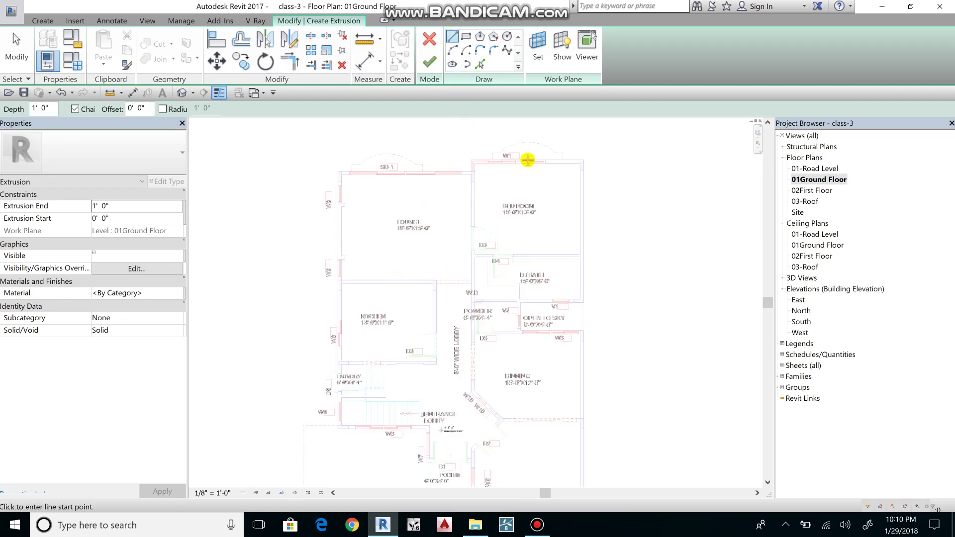
scroll(582, 155, up, 2)
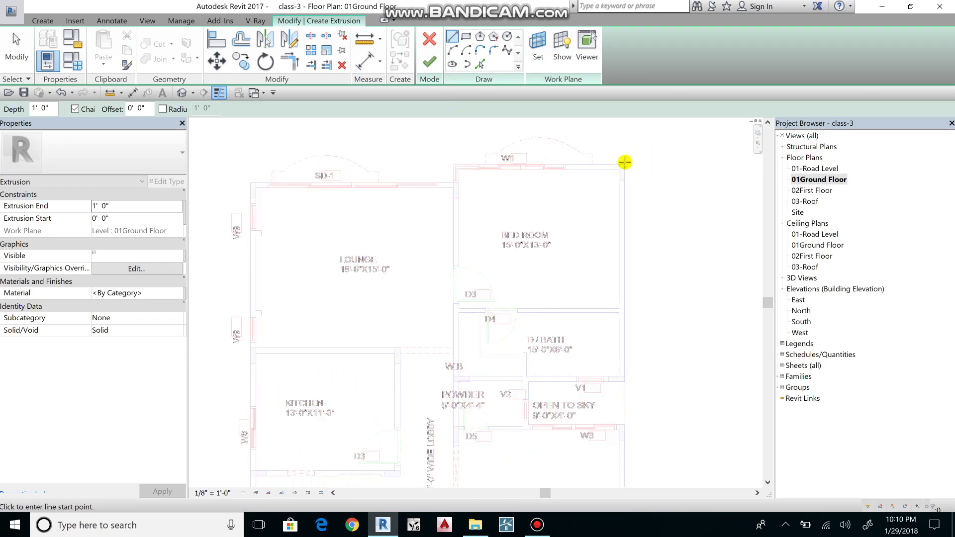
click(625, 163)
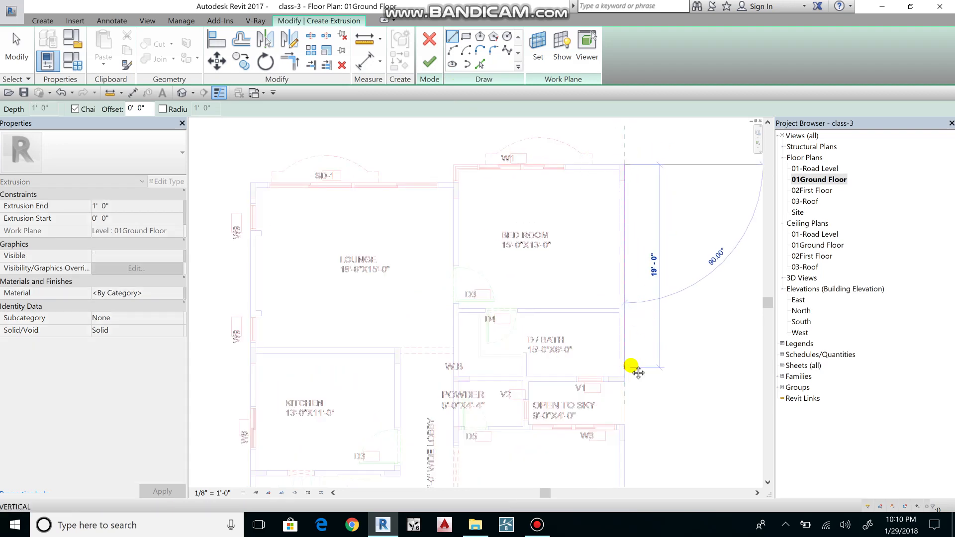
ctrl+scroll(631, 271, down, 3)
scroll(627, 300, up, 2)
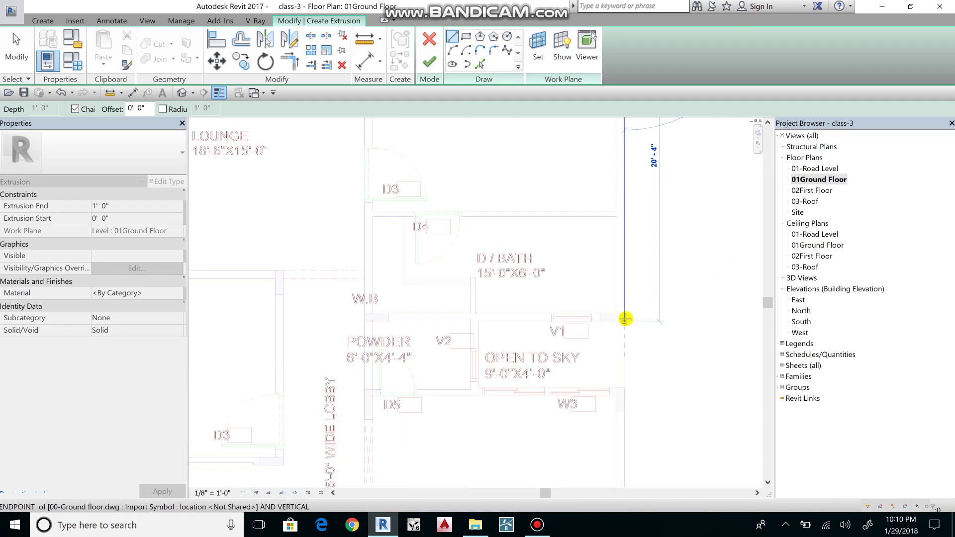
click(624, 322)
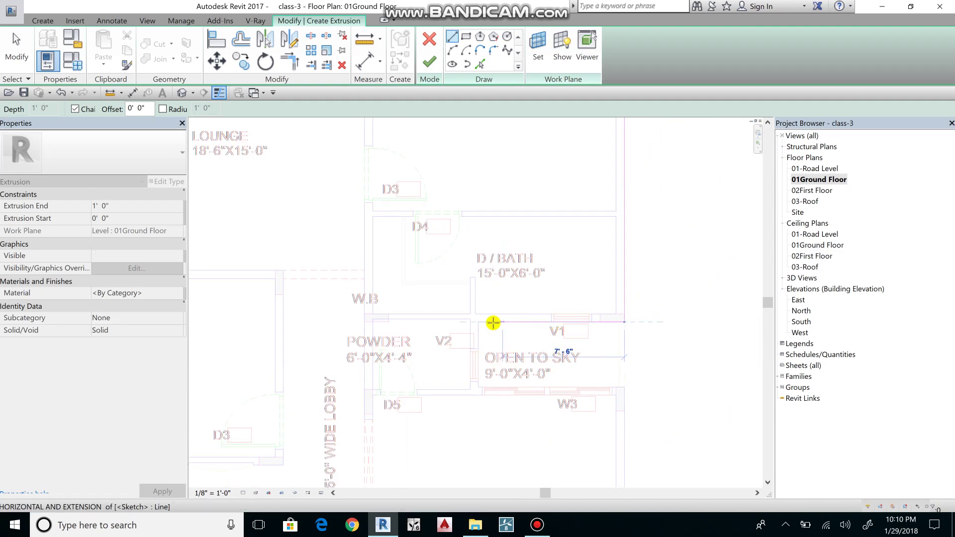
click(481, 322)
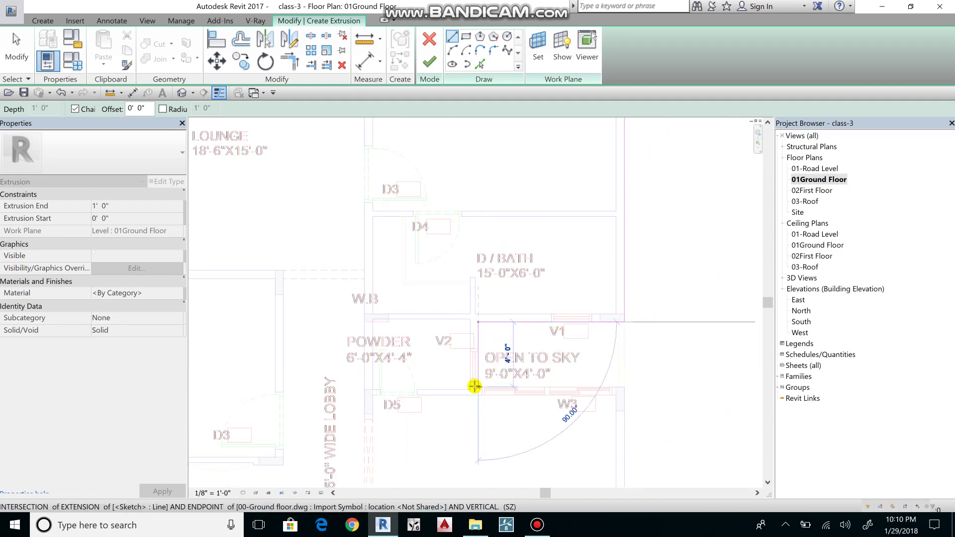
click(476, 388)
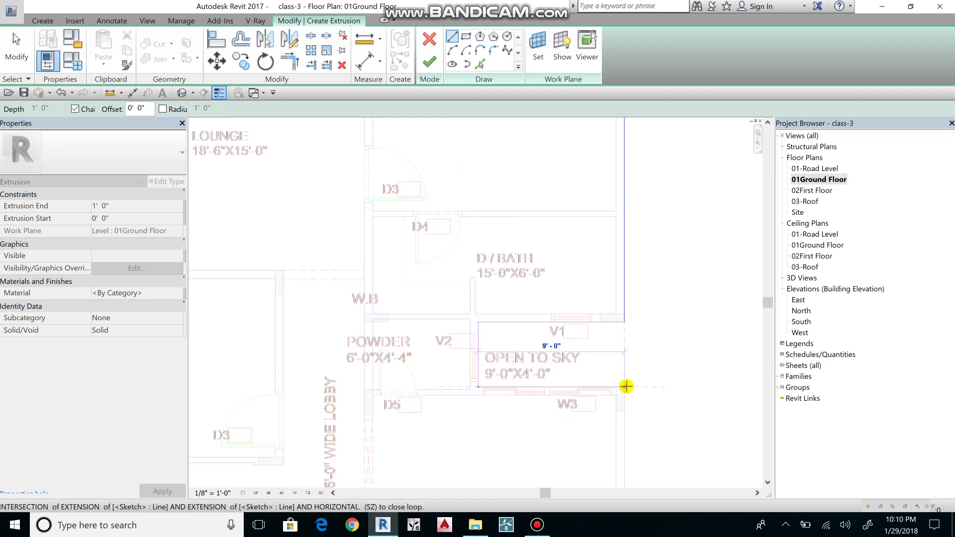
click(624, 387)
Step: Continue the outline past the DRAWING room, along the 16'-0" bottom wall, up to the PODIUM
middle_drag(640, 227, 636, 120)
middle_drag(633, 367, 633, 170)
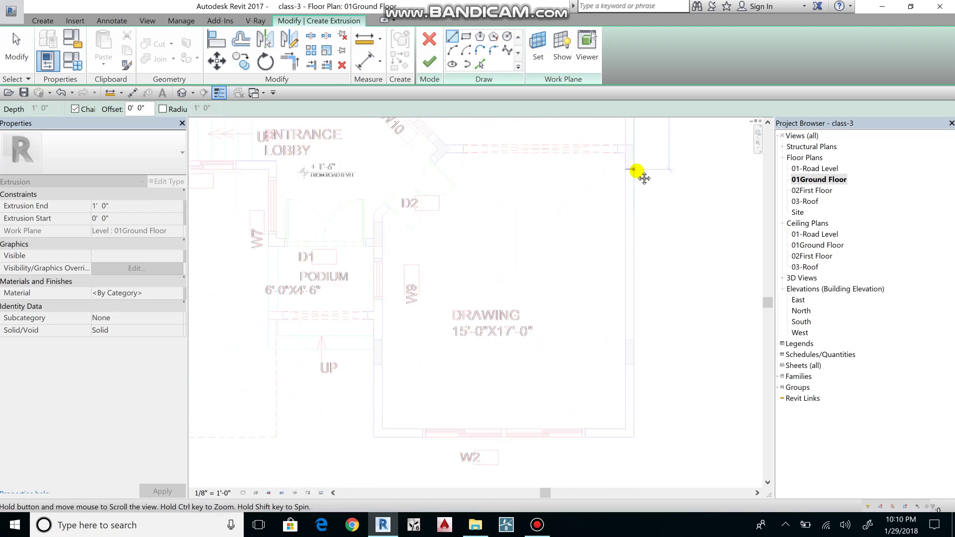
click(633, 438)
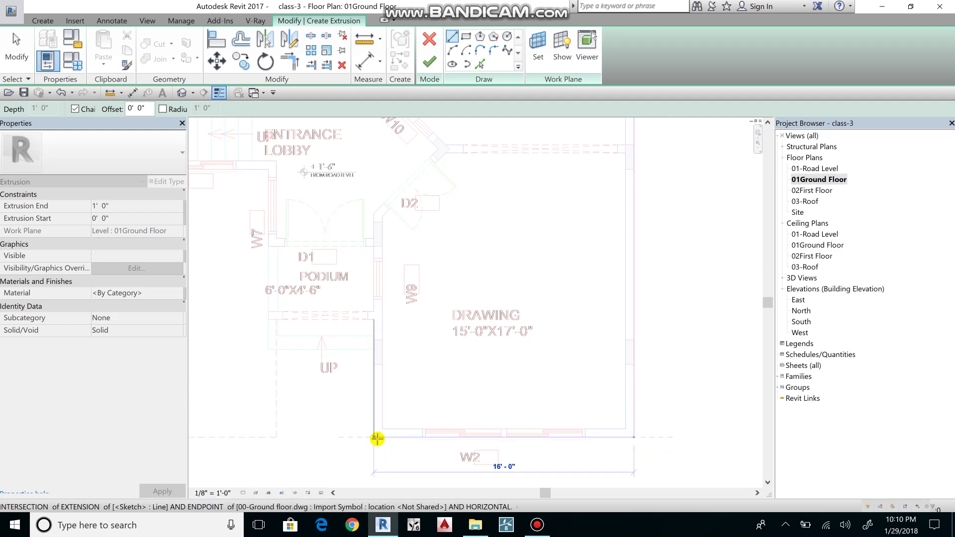
click(374, 437)
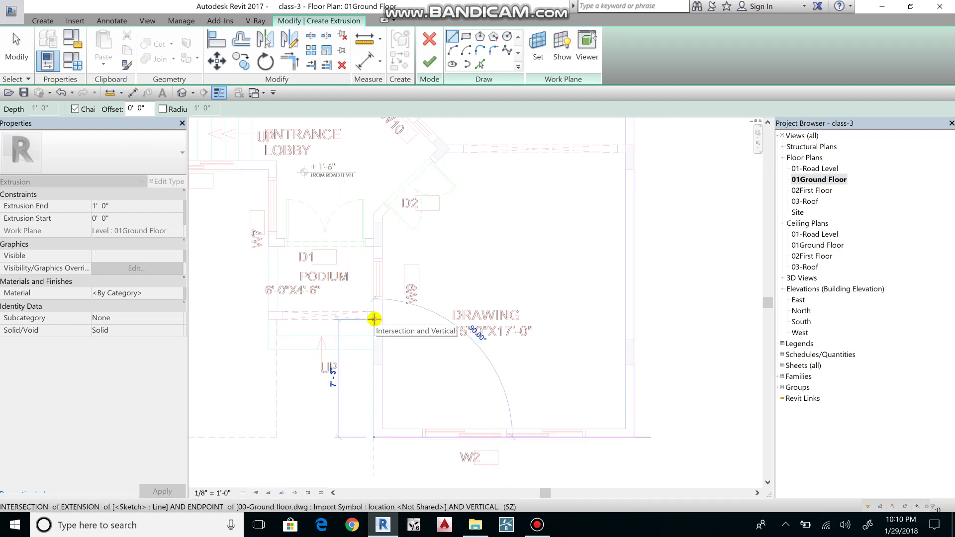
click(374, 318)
click(269, 319)
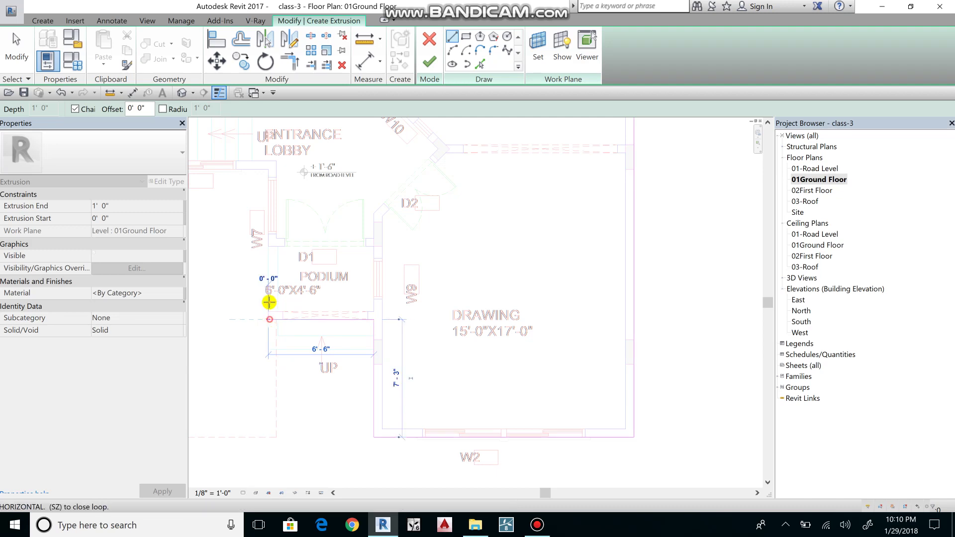
click(269, 170)
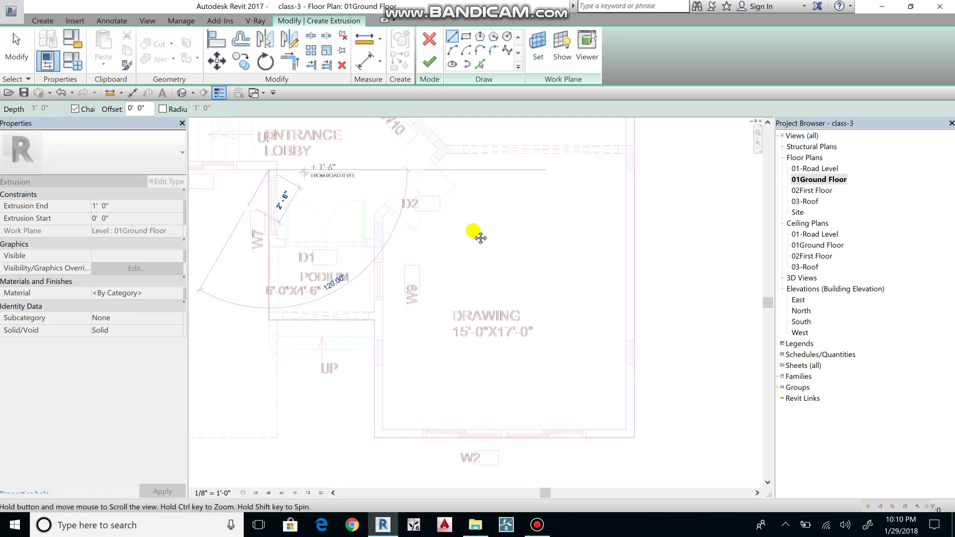
Step: Close the outline at the top-left wall corner and end the sketch line chain
mouse_move(479, 235)
middle_down()
mouse_move(611, 360)
mouse_move(556, 393)
middle_up()
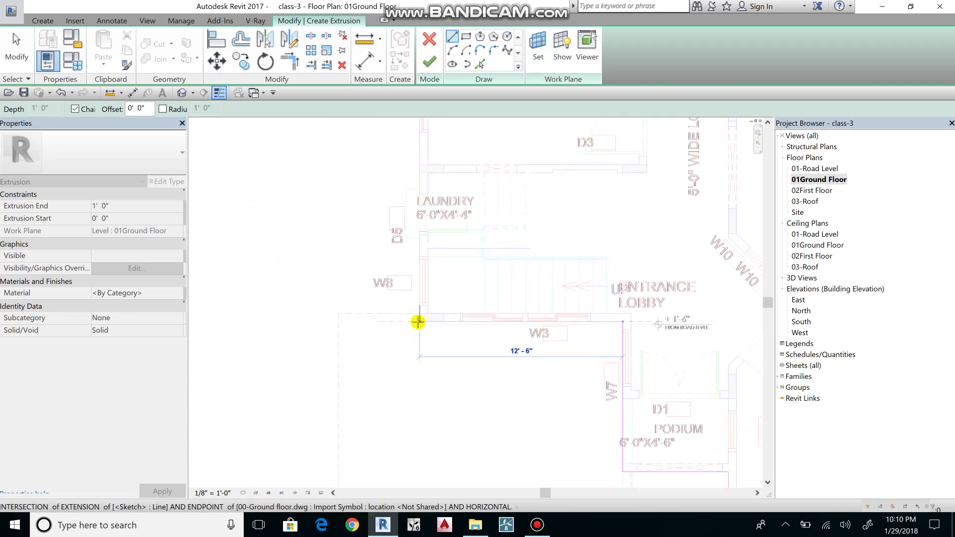
mouse_move(419, 351)
middle_down()
mouse_move(426, 386)
mouse_move(427, 330)
middle_up()
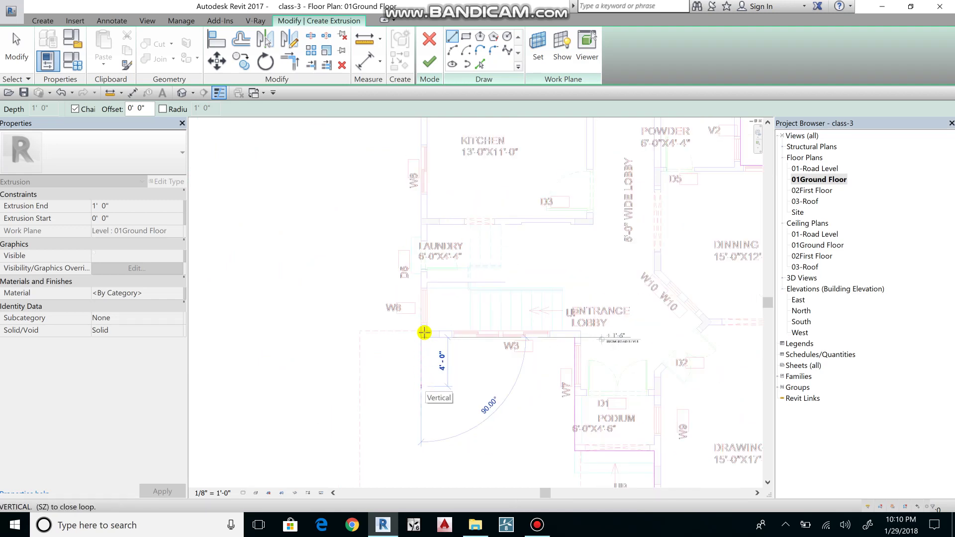
middle_drag(429, 208, 417, 444)
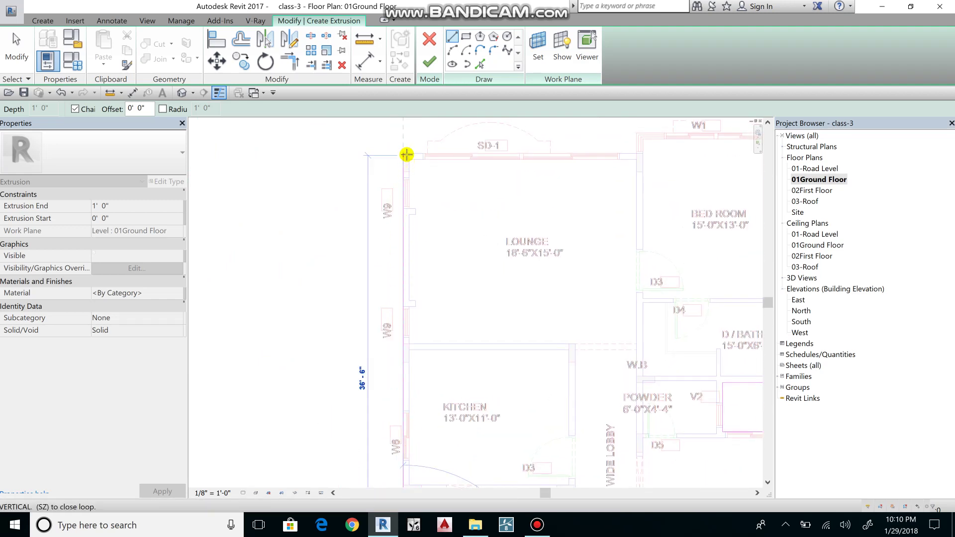
click(403, 152)
scroll(651, 141, up, 2)
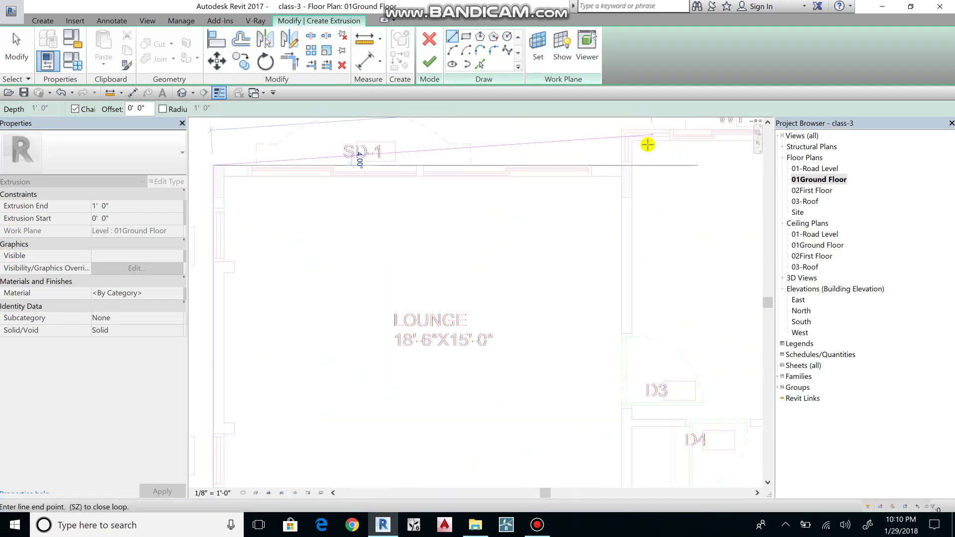
scroll(614, 172, up, 2)
middle_drag(557, 239, 503, 246)
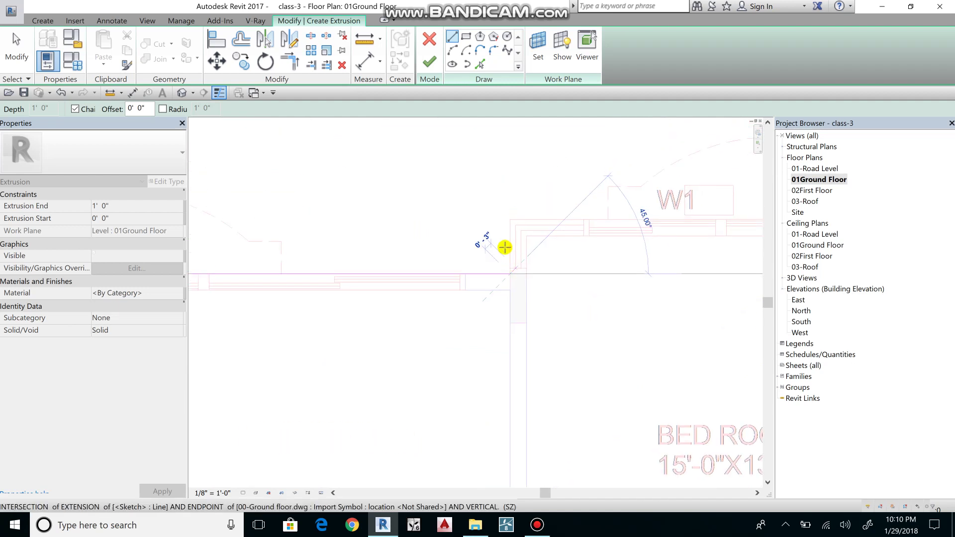
scroll(419, 223, down, 1)
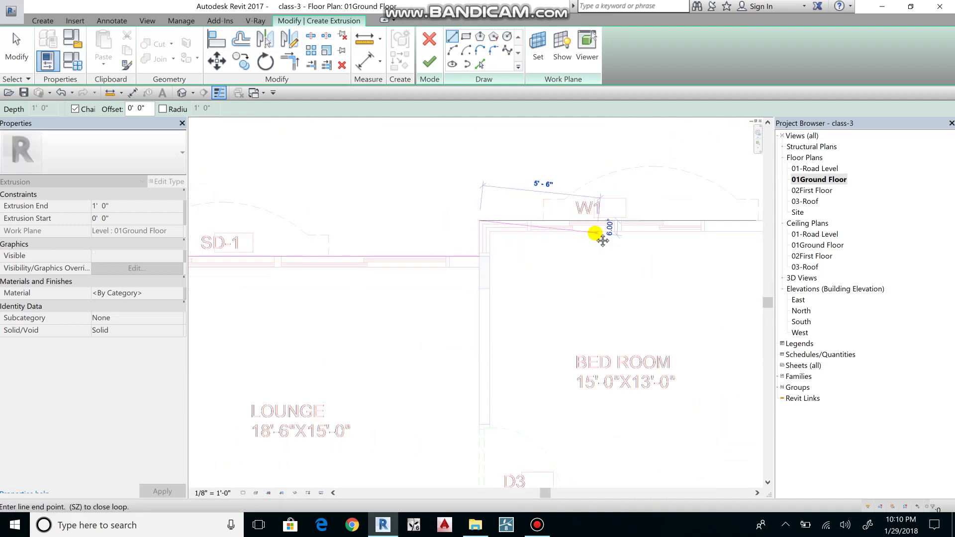
middle_drag(603, 234, 378, 213)
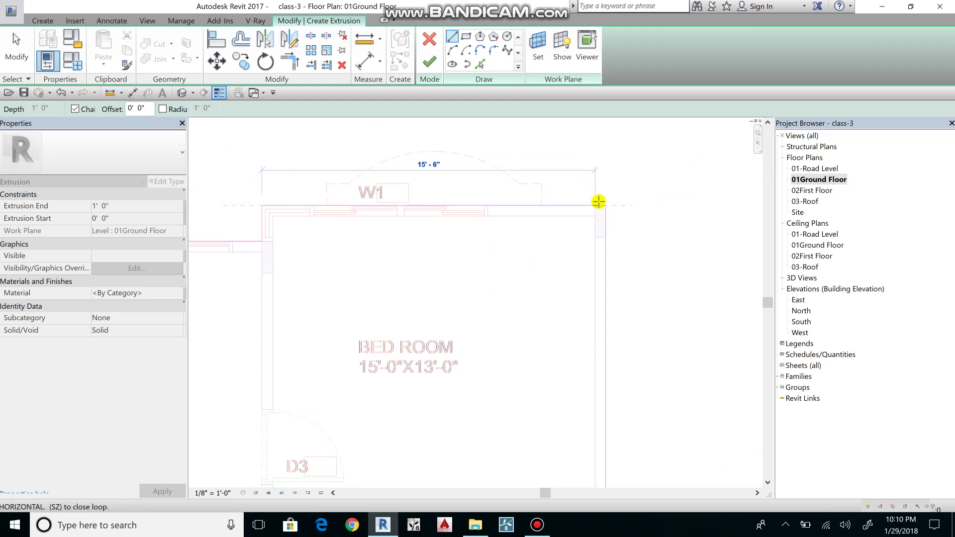
key(Escape)
scroll(648, 189, down, 2)
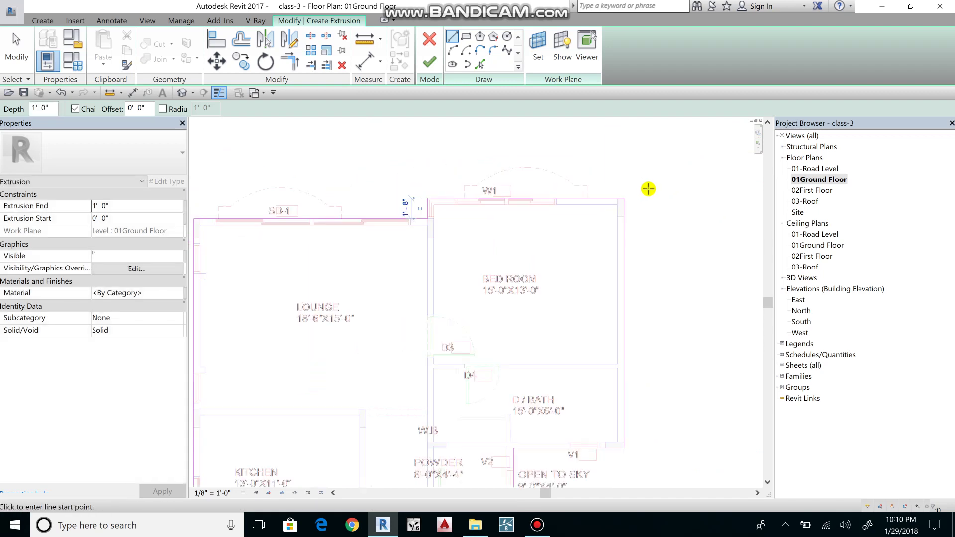
scroll(641, 185, down, 1)
middle_drag(657, 418, 608, 350)
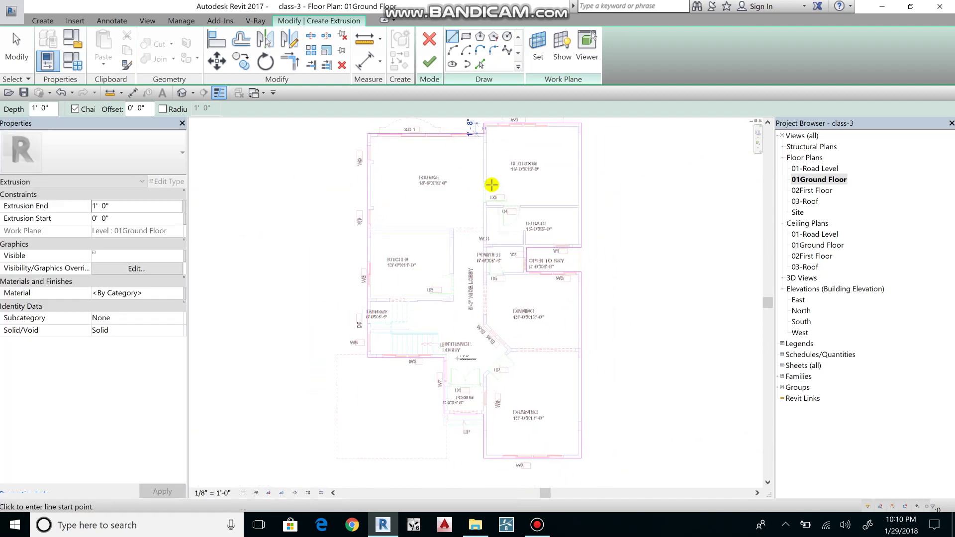
Step: Set the extrusion depth to -1'6" and finish the sketch to create the slab
mouse_move(490, 181)
middle_down()
mouse_move(499, 203)
mouse_move(490, 206)
middle_up()
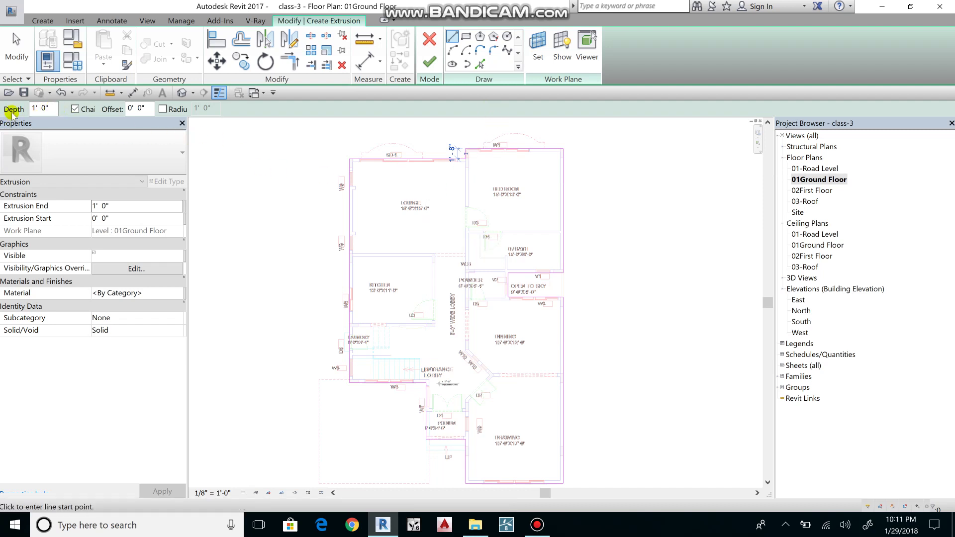
double_click(46, 109)
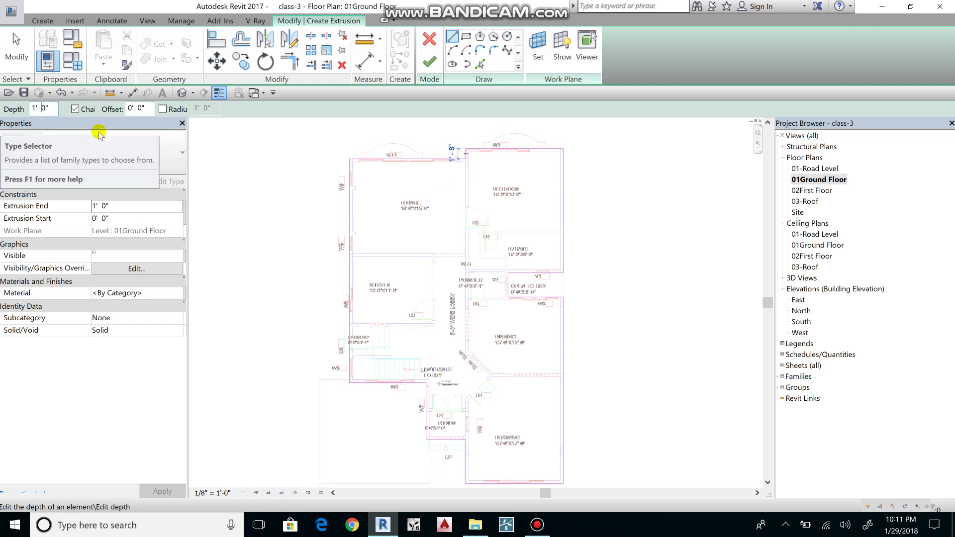
text(6)
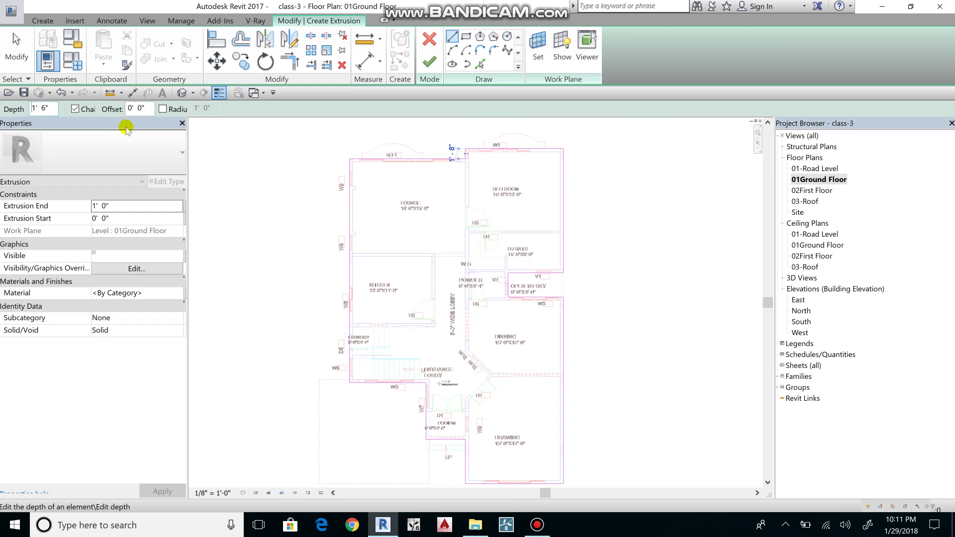
text(-)
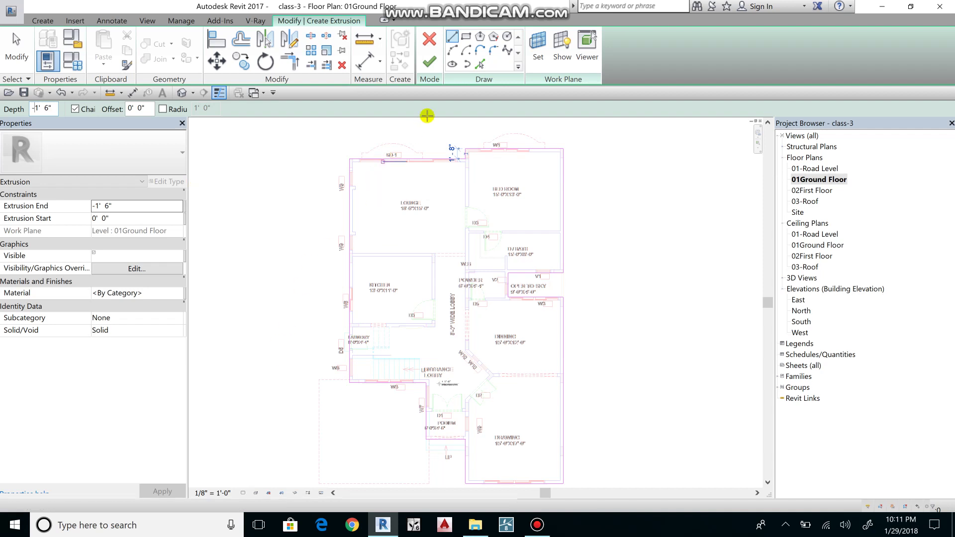
click(429, 62)
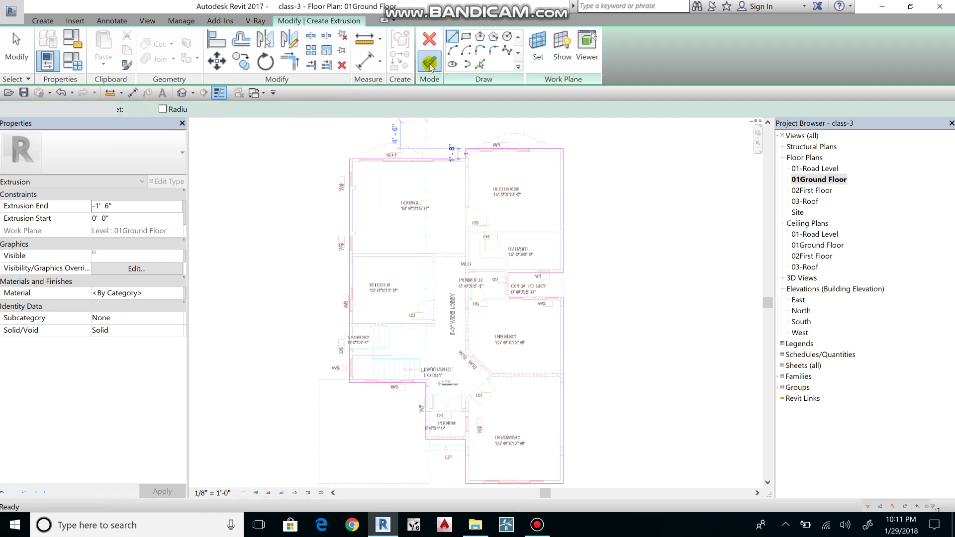
Step: Deselect the extrusion and open the Default 3D View, zoomed and panned to the slab
click(663, 222)
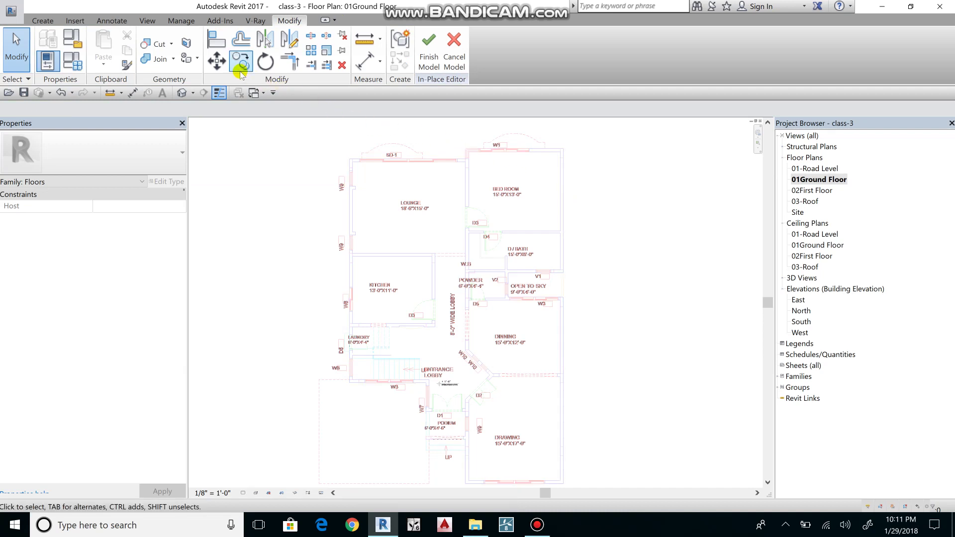
click(150, 24)
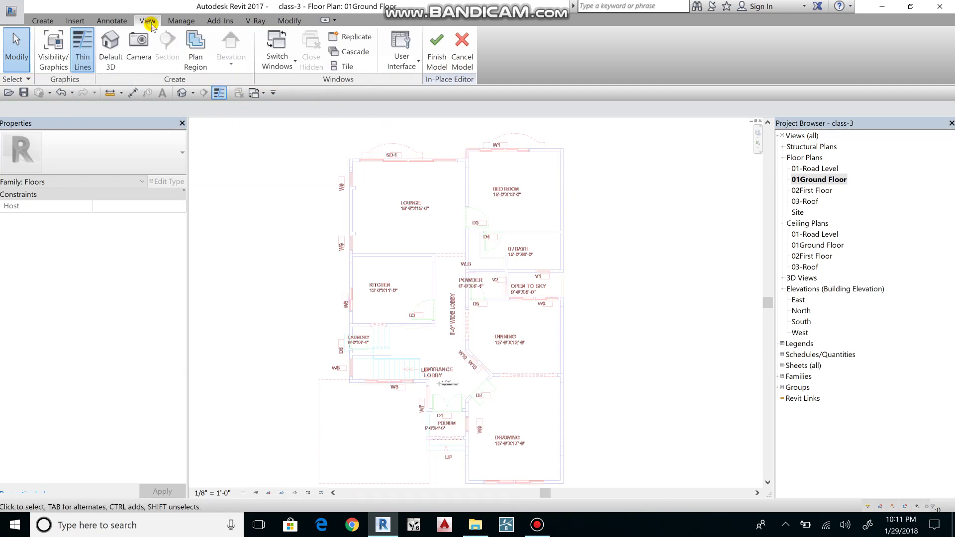
click(113, 41)
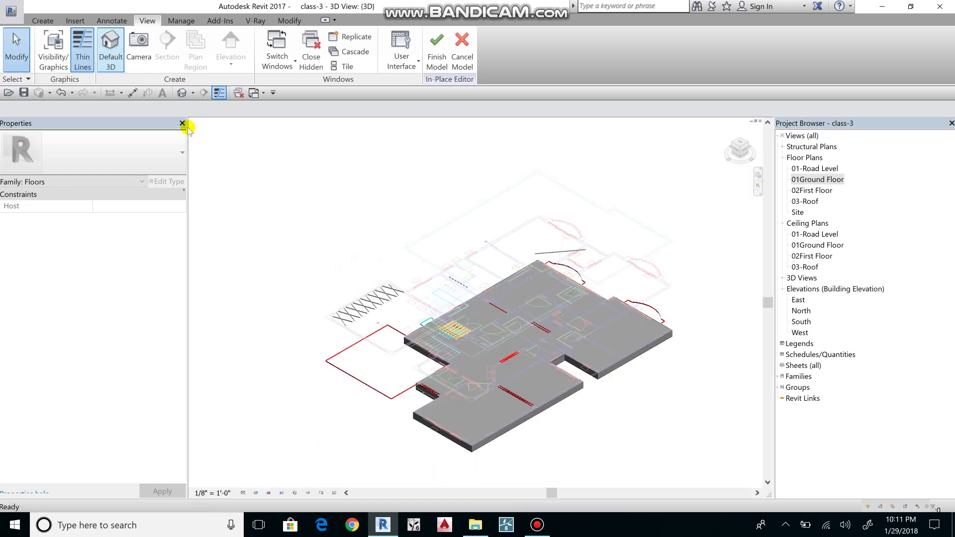
scroll(512, 426, up, 3)
scroll(398, 450, up, 3)
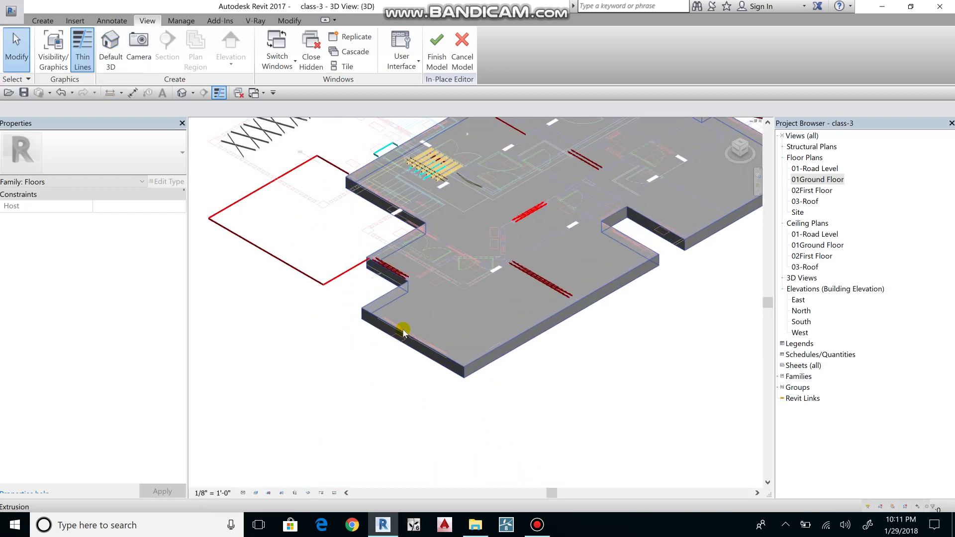
scroll(400, 326, up, 3)
middle_drag(601, 345, 396, 390)
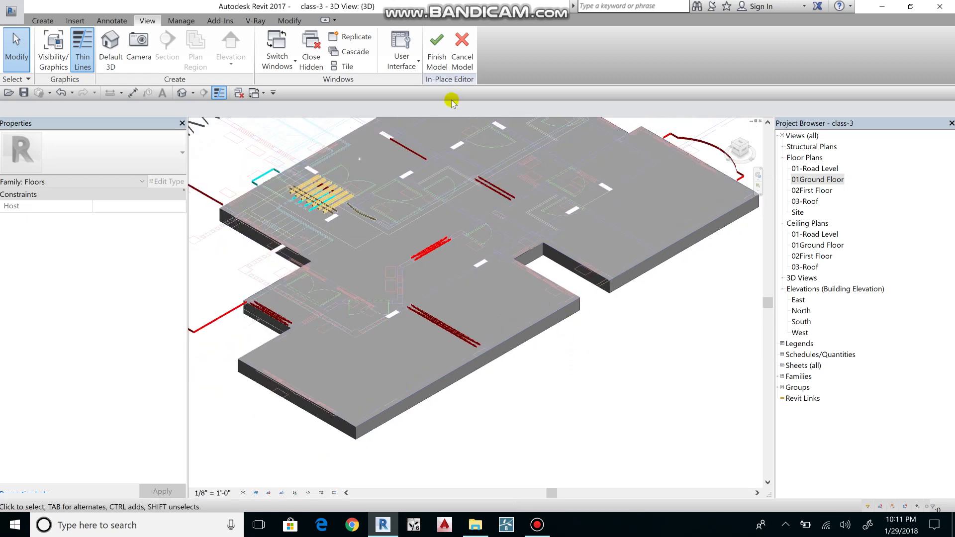
Step: Finish the Ground Floor in-place model and zoom to inspect the slab in 3D
click(434, 58)
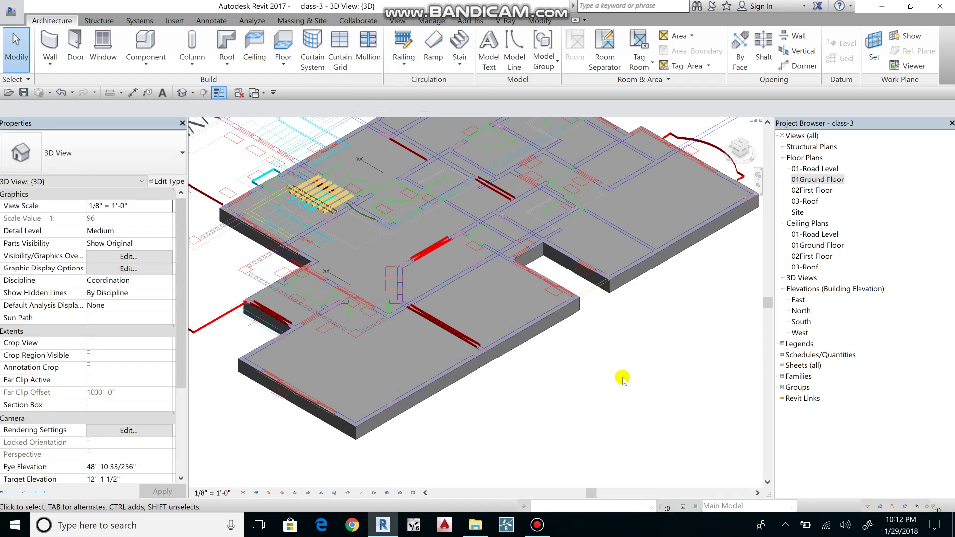
scroll(607, 381, down, 2)
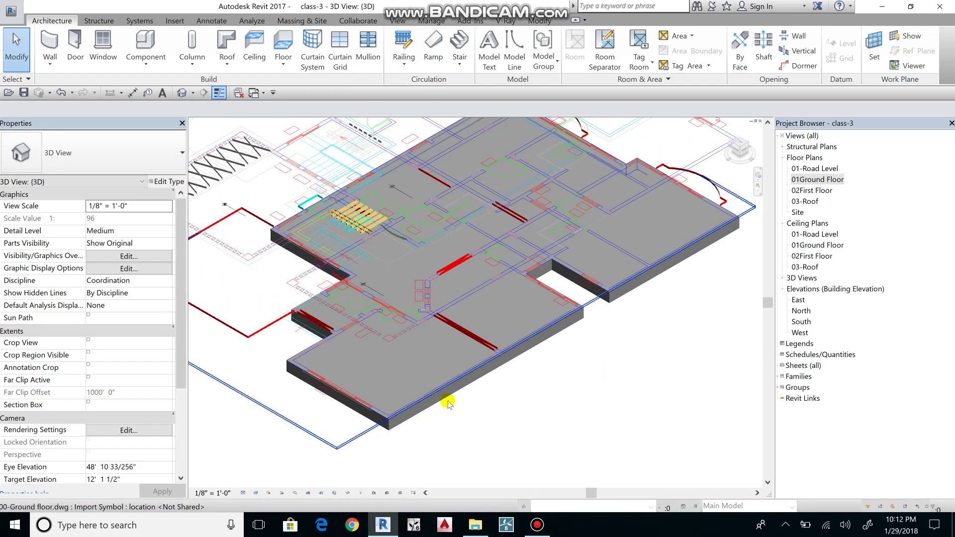
scroll(309, 435, up, 1)
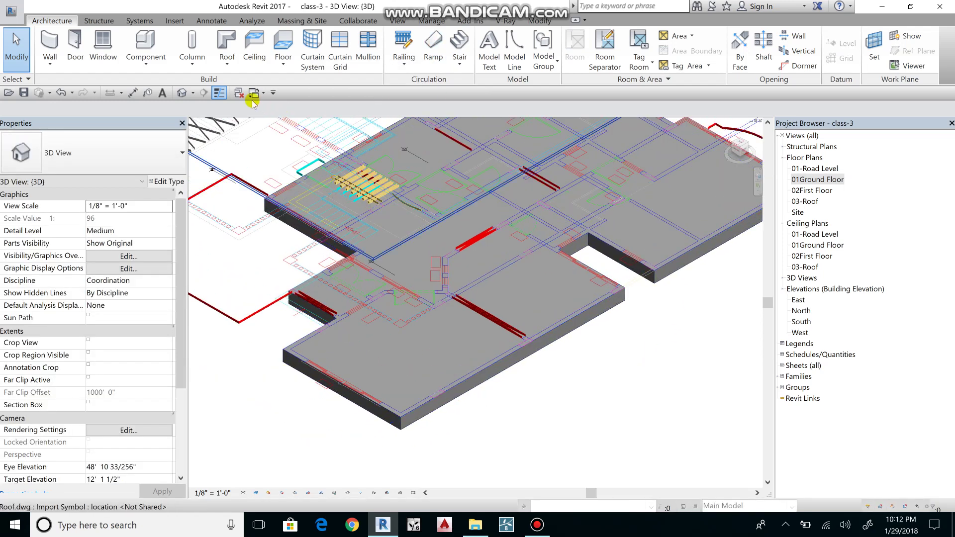
Step: Place a 1' - 6" spot elevation on the slab with its label to the right
click(211, 21)
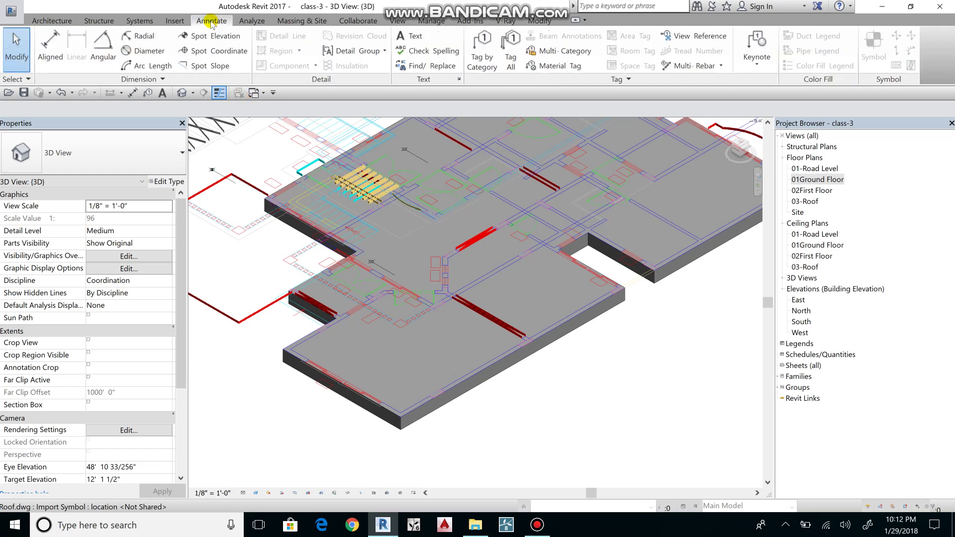
click(184, 36)
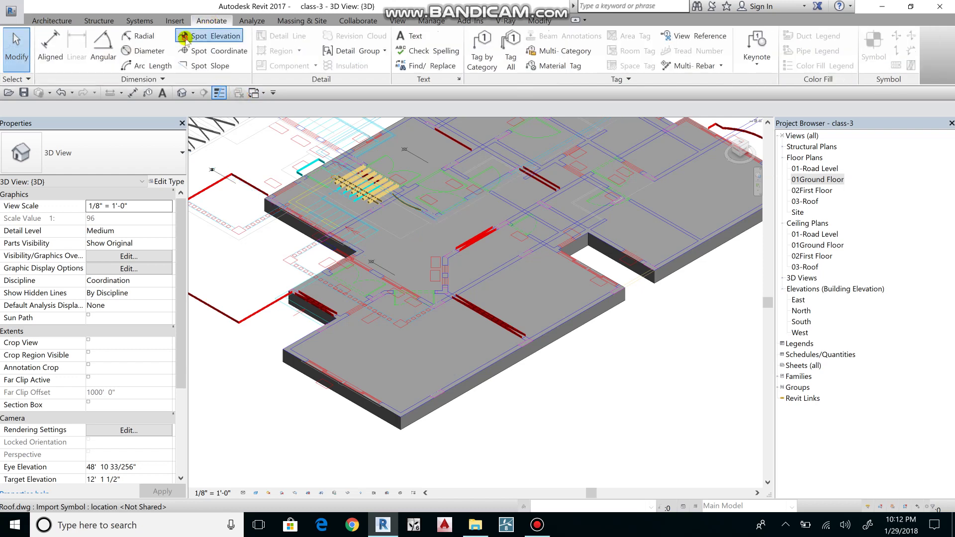
click(412, 349)
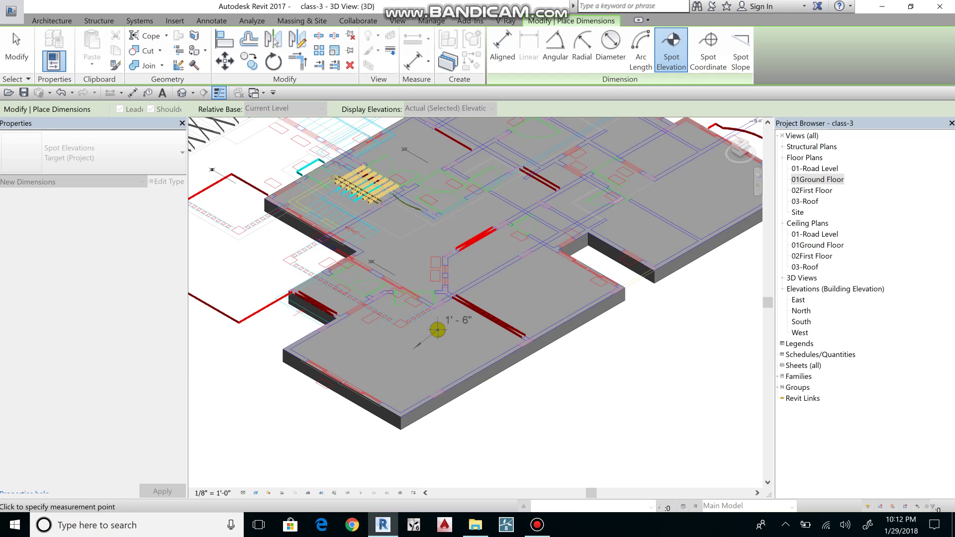
click(437, 330)
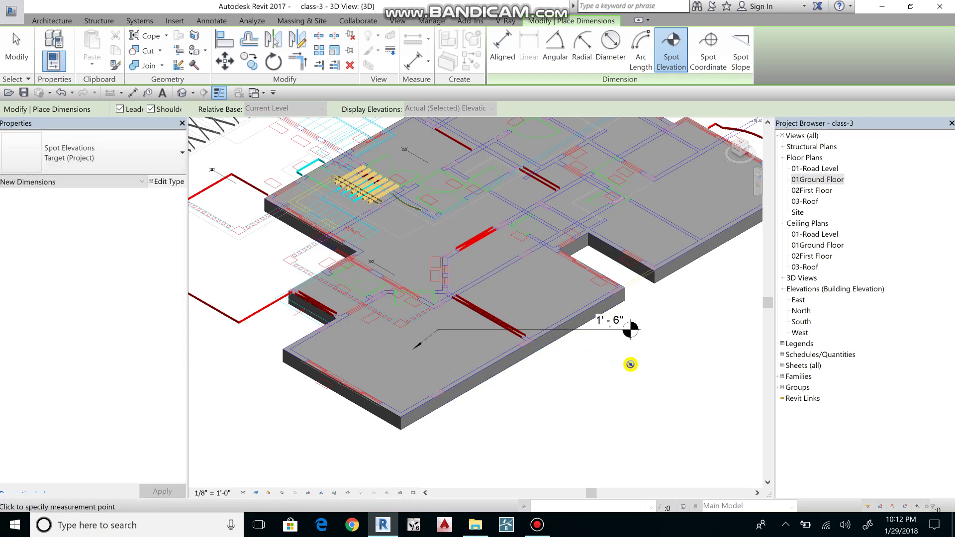
right_click(638, 370)
click(637, 371)
right_click(318, 429)
click(344, 301)
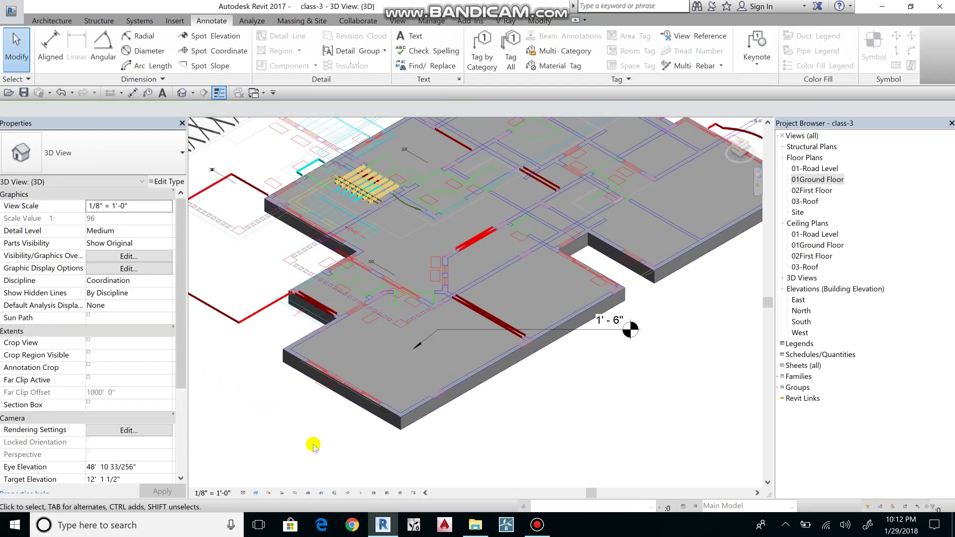